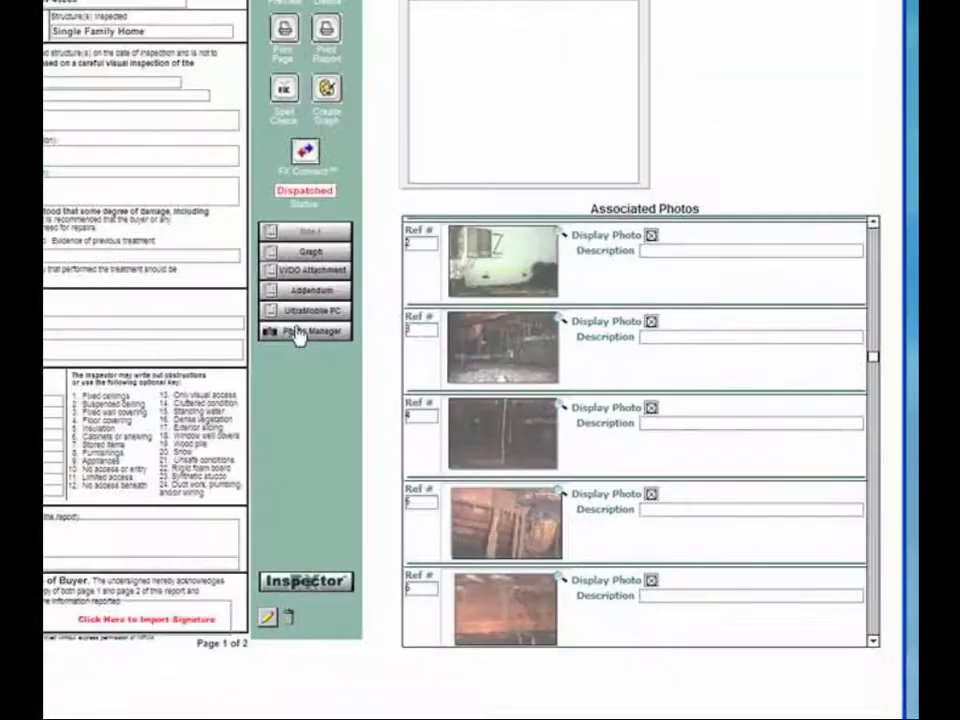
# Export photo 6 from the Photo Manager to the Desktop as photo6
pyautogui.click(55, 212)
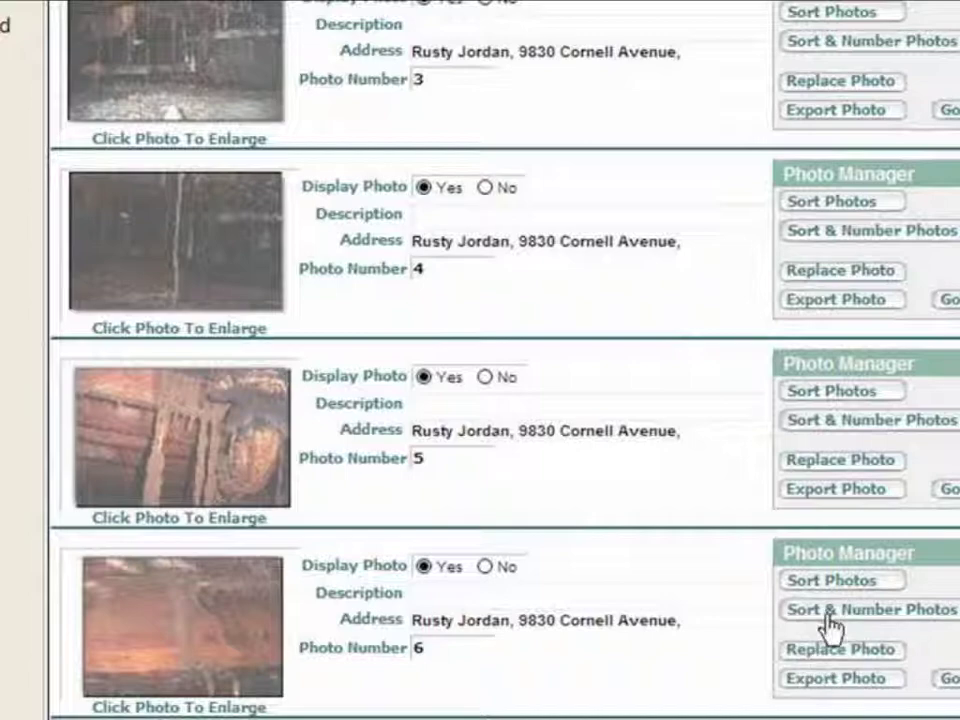
pyautogui.click(816, 684)
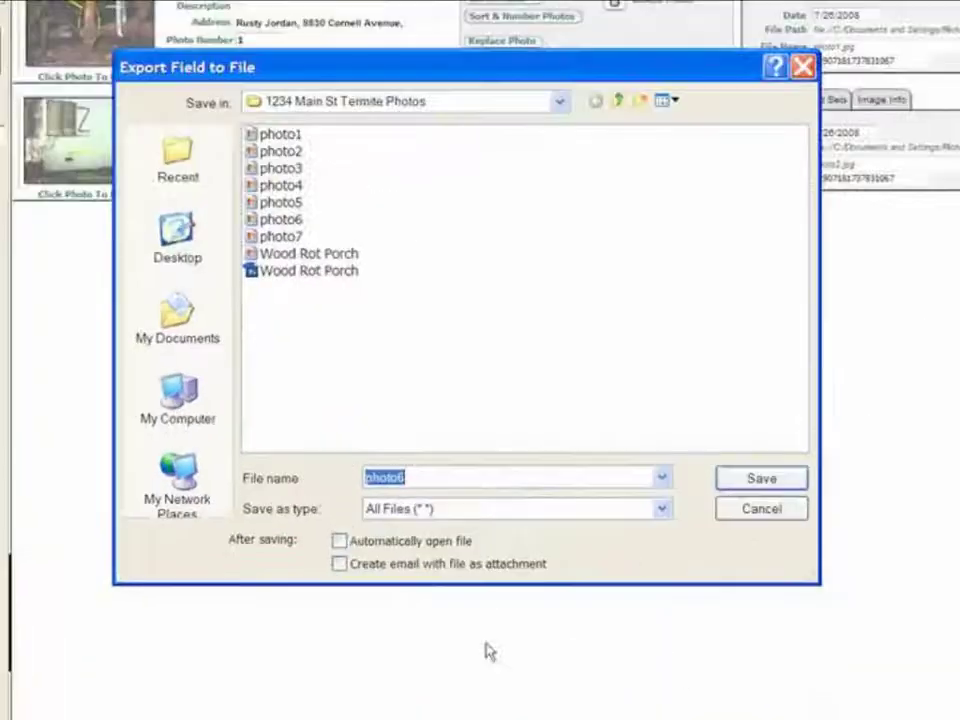
pyautogui.click(295, 60)
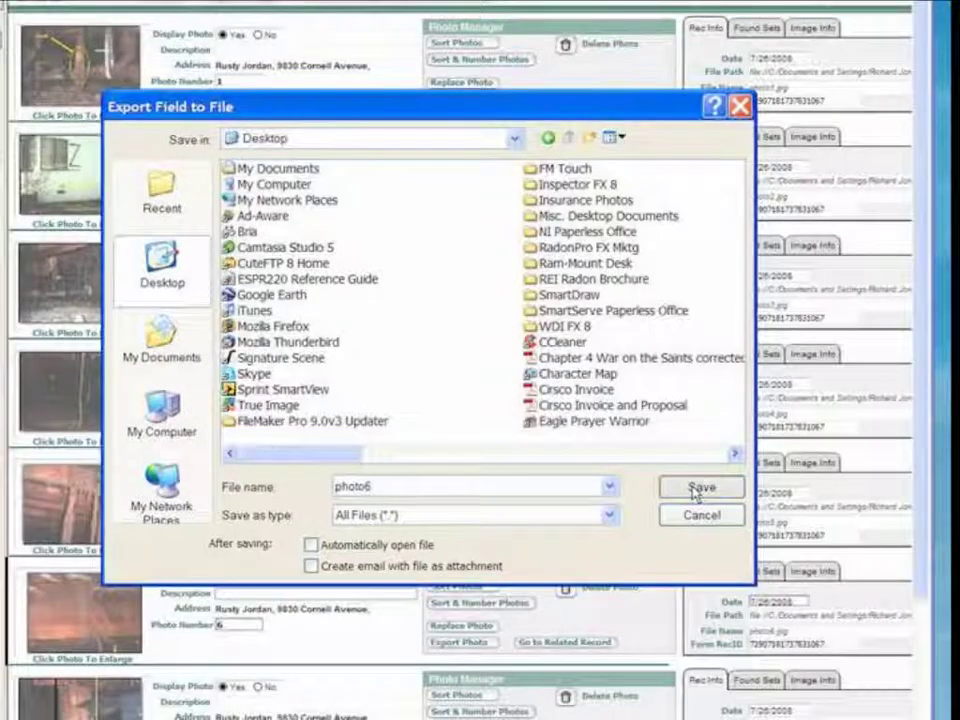
pyautogui.click(695, 489)
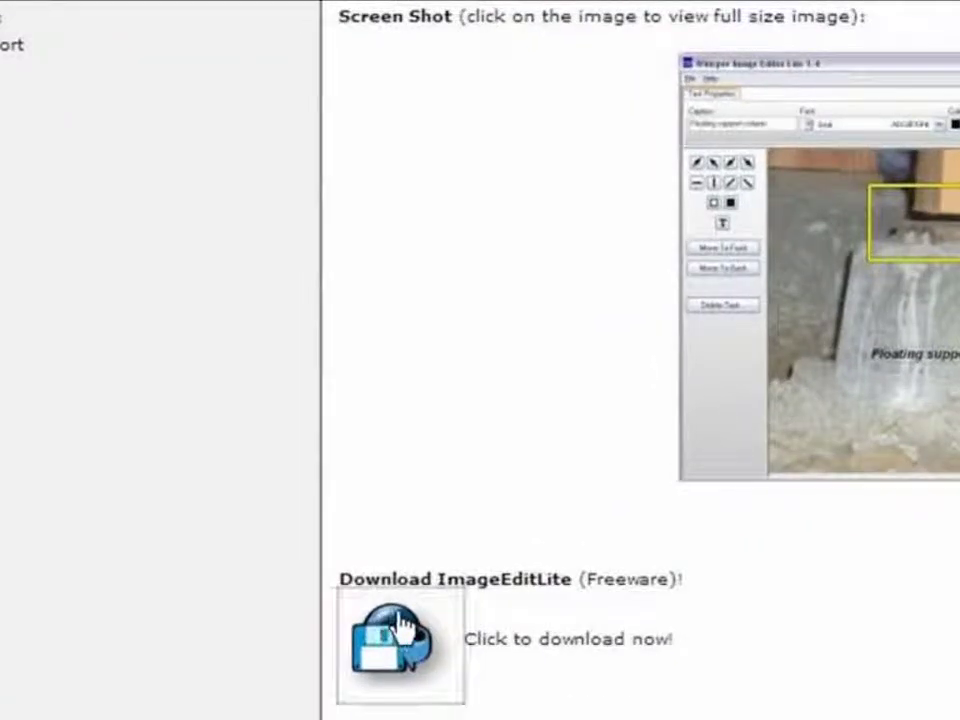
# Download SetupImageEditLite15B.EXE from the ImageEditLite page and run it
pyautogui.click(401, 627)
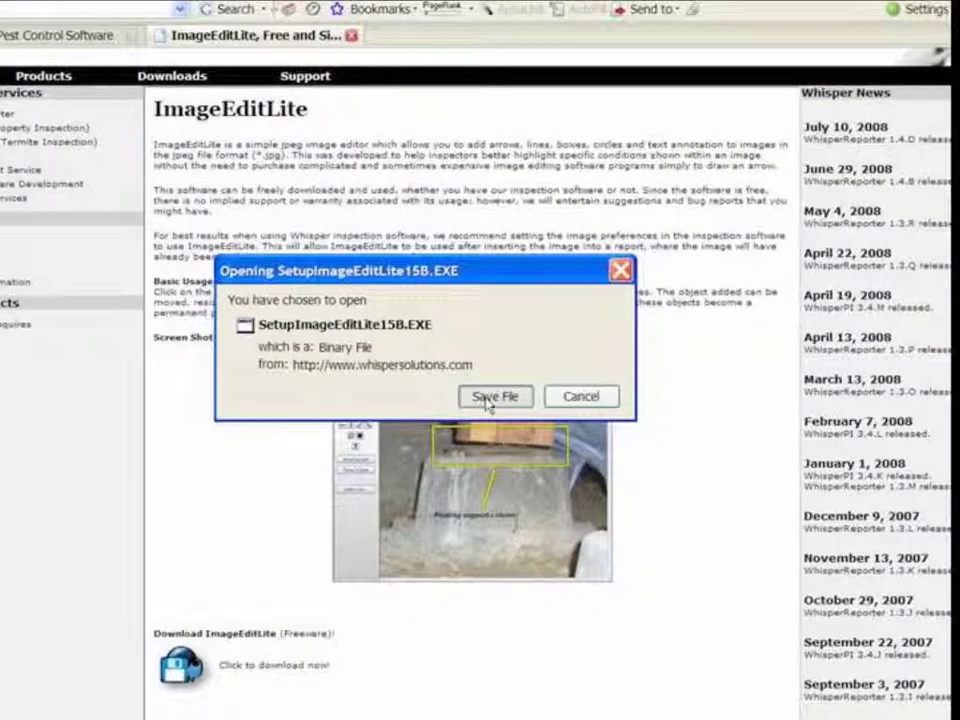
pyautogui.click(486, 398)
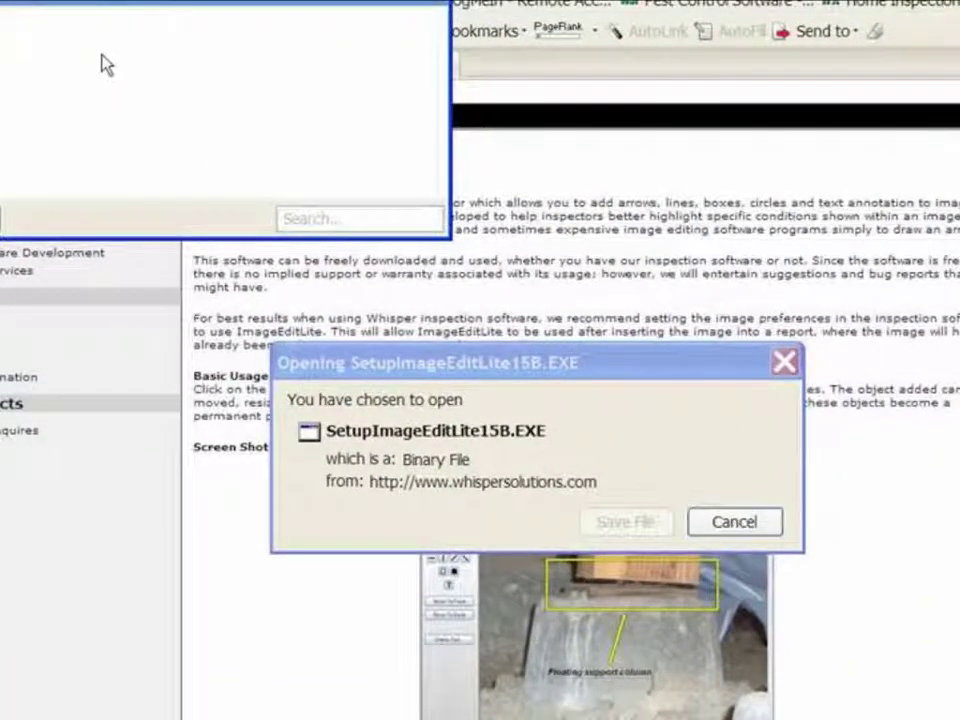
pyautogui.doubleClick(96, 5)
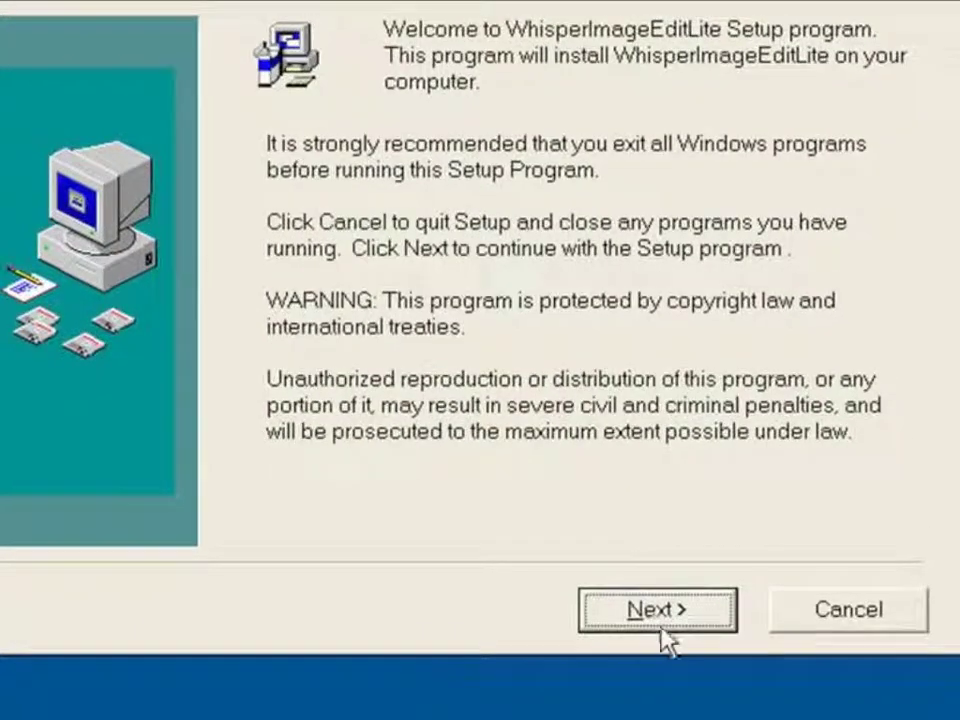
# Install WhisperImageEditLite into the default ImageEditLite folder
pyautogui.click(662, 632)
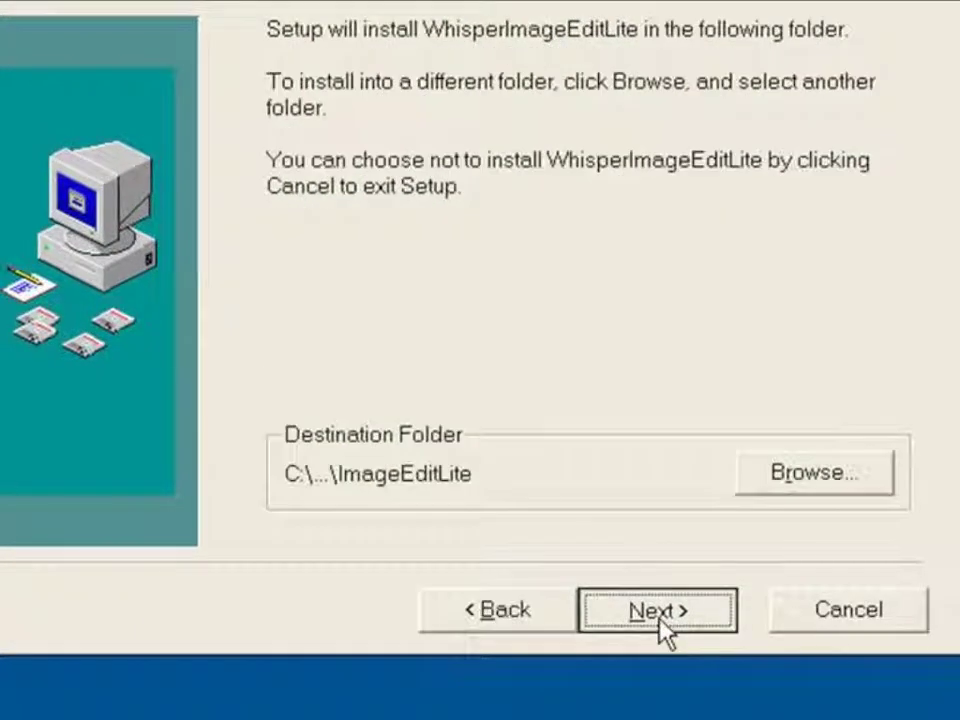
pyautogui.click(662, 632)
pyautogui.click(660, 622)
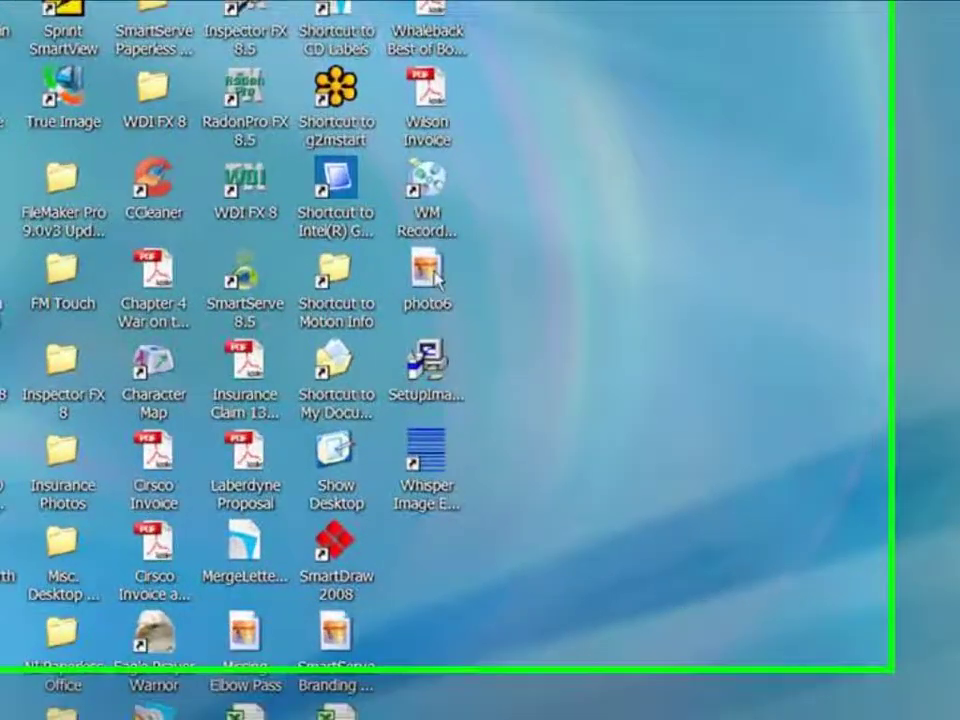
# Drop the photo6 desktop icon onto the Whisper Image Editor shortcut to load it
pyautogui.click(338, 213)
pyautogui.moveTo(480, 305); pyautogui.dragTo(490, 507)
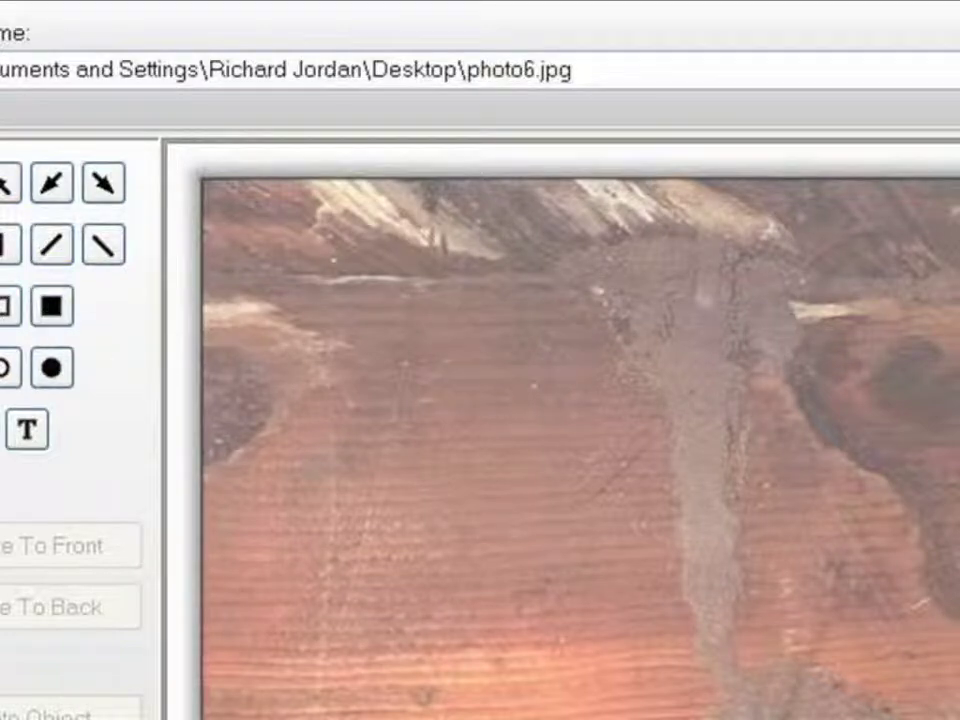
# Place a shortened yellow up-right arrow pointing at the damaged wood near the top centre
pyautogui.click(3, 183)
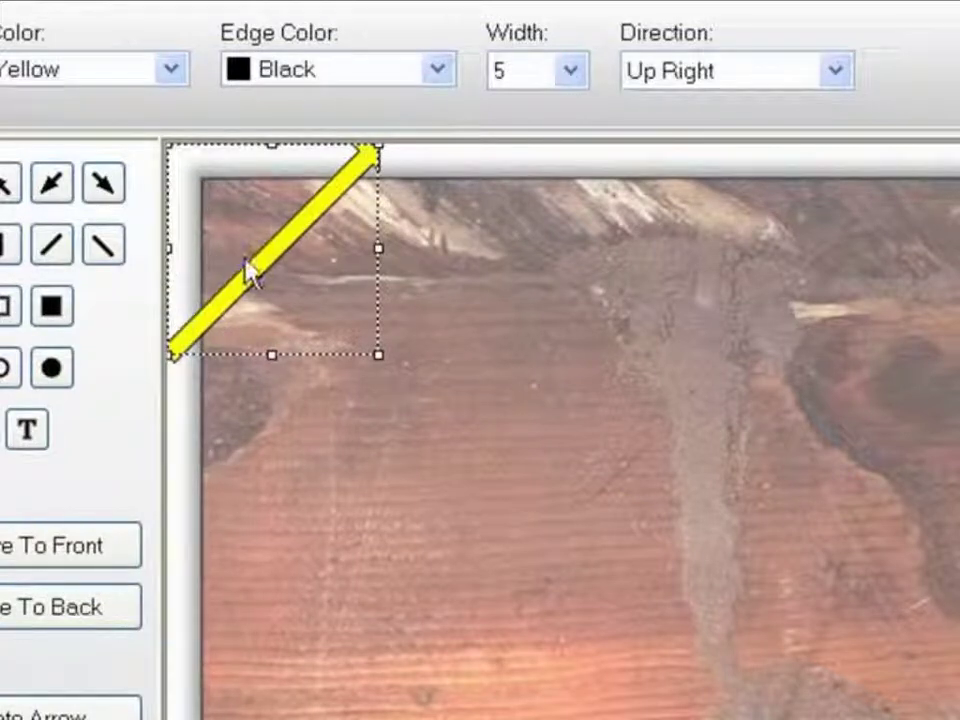
pyautogui.moveTo(250, 270); pyautogui.dragTo(385, 416)
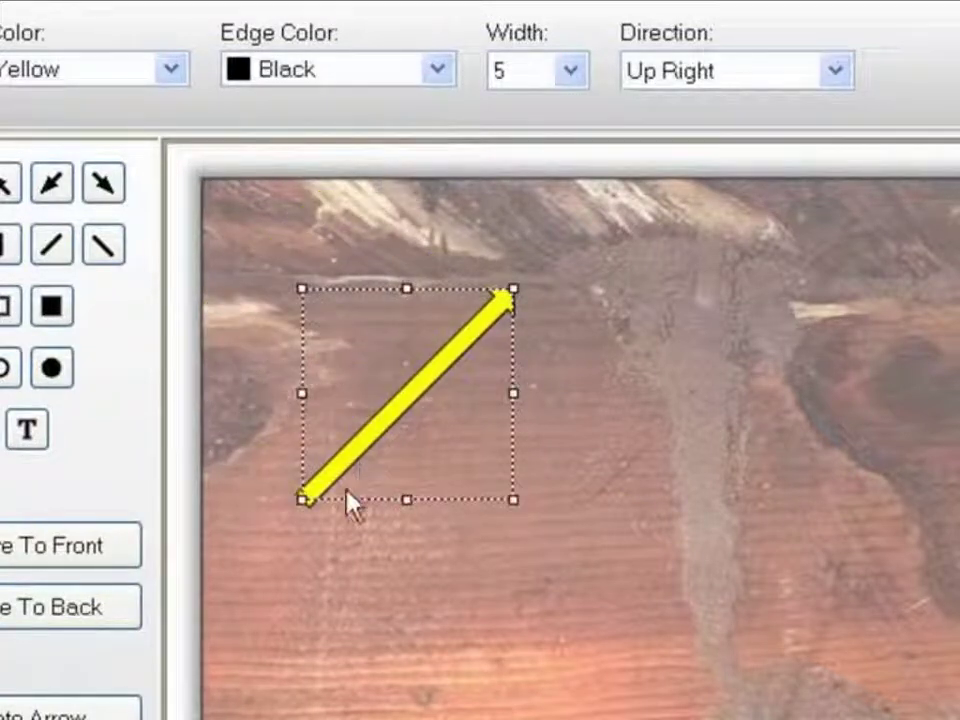
pyautogui.moveTo(302, 499); pyautogui.dragTo(374, 434)
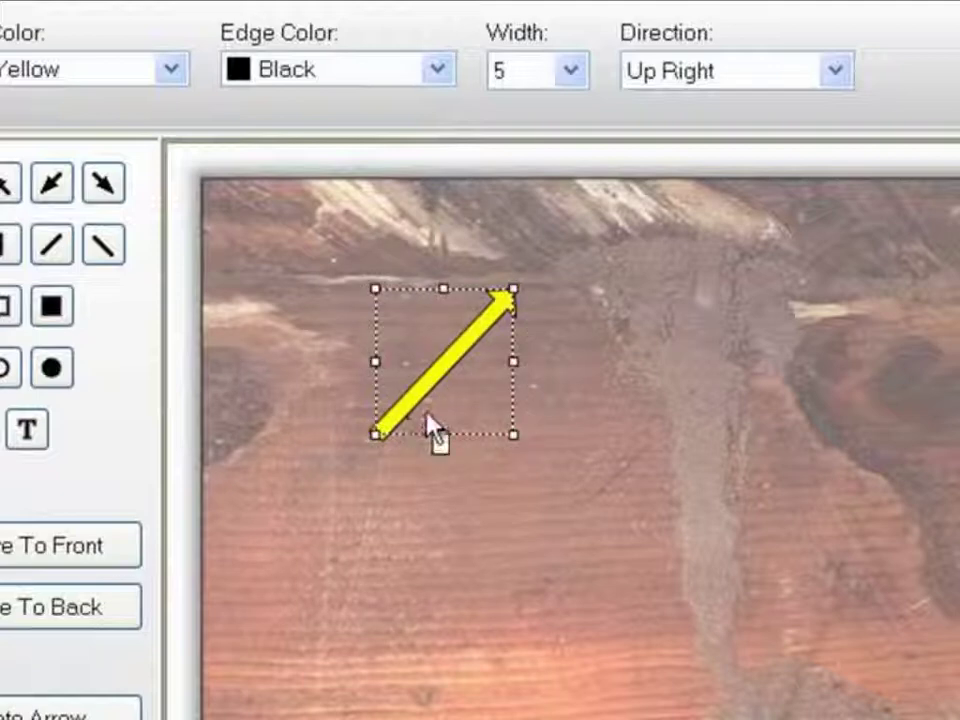
pyautogui.moveTo(431, 392); pyautogui.dragTo(442, 343)
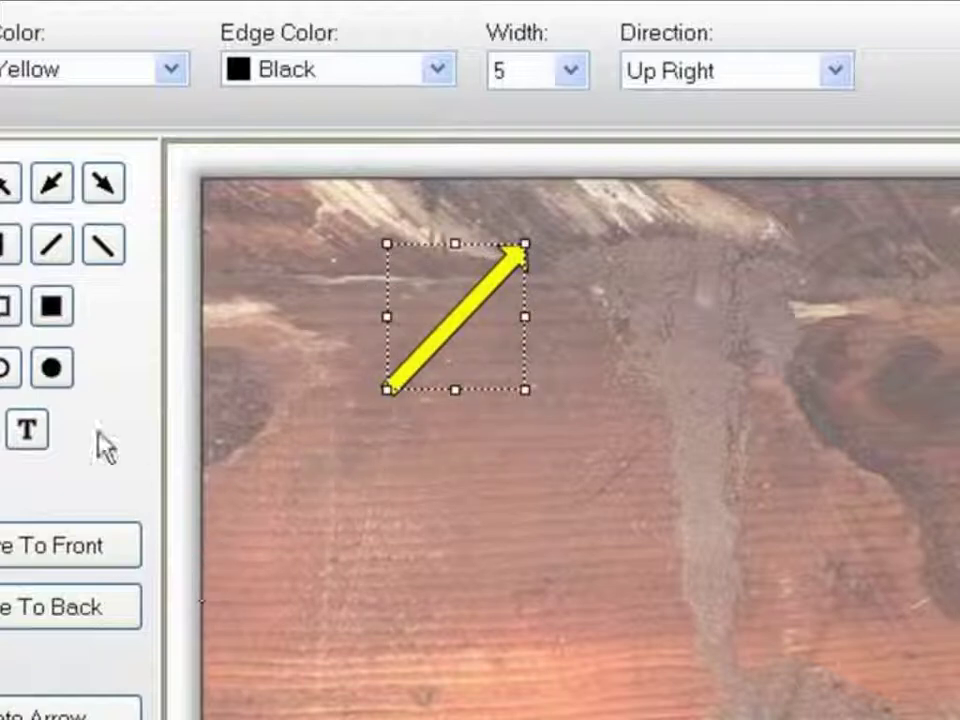
# Add a large hollow yellow circle around the grey damaged streak
pyautogui.click(8, 372)
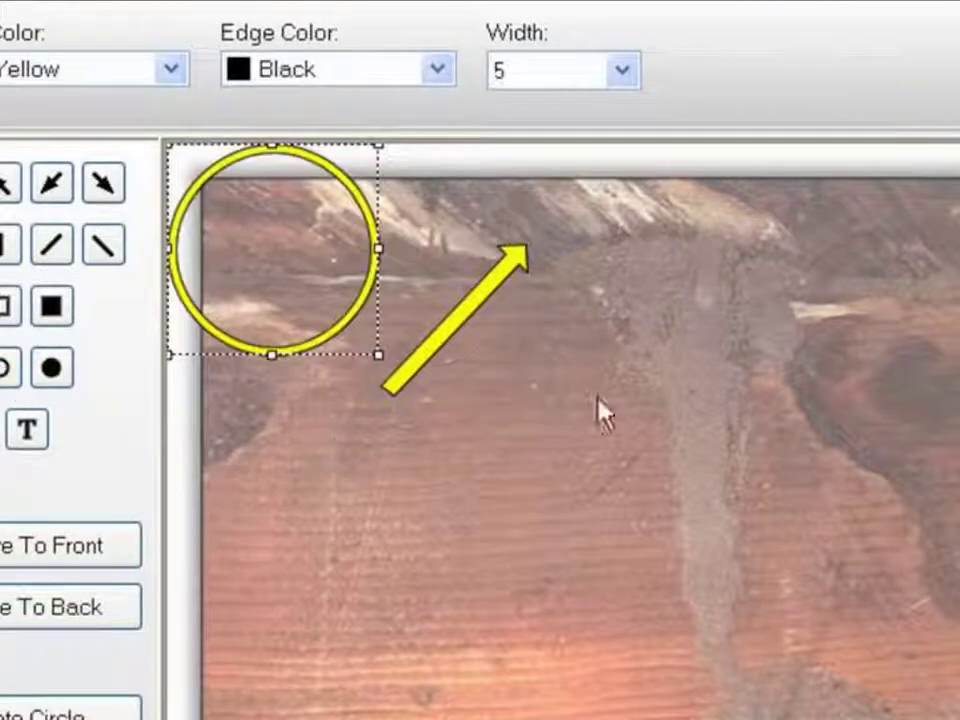
pyautogui.moveTo(354, 289); pyautogui.dragTo(752, 322)
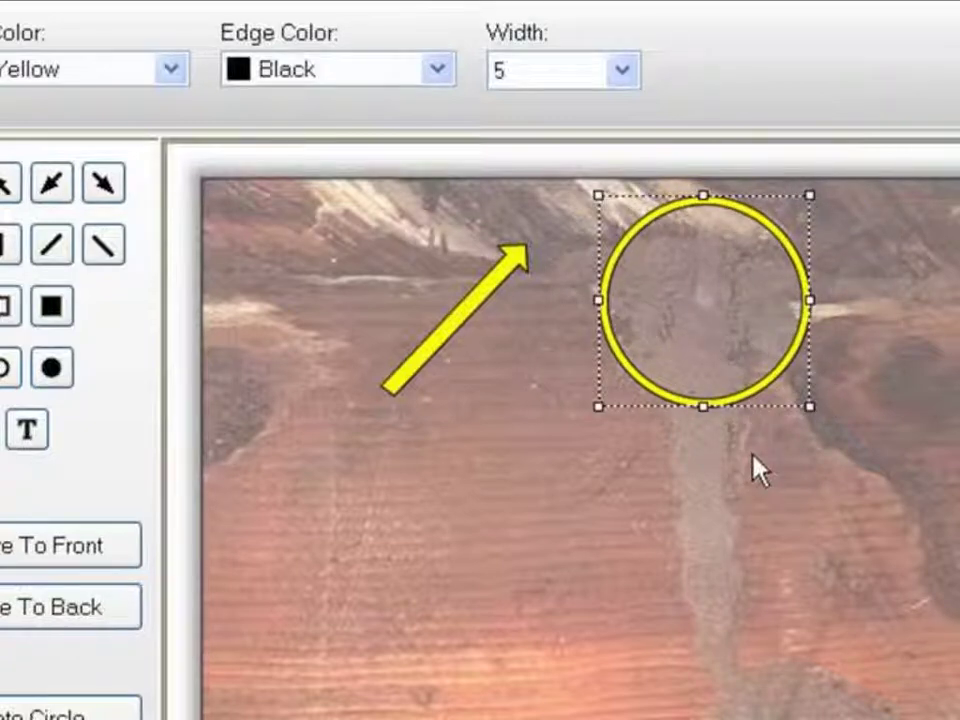
pyautogui.moveTo(812, 402); pyautogui.dragTo(853, 505)
pyautogui.moveTo(807, 367); pyautogui.dragTo(780, 364)
pyautogui.moveTo(697, 489); pyautogui.dragTo(709, 453)
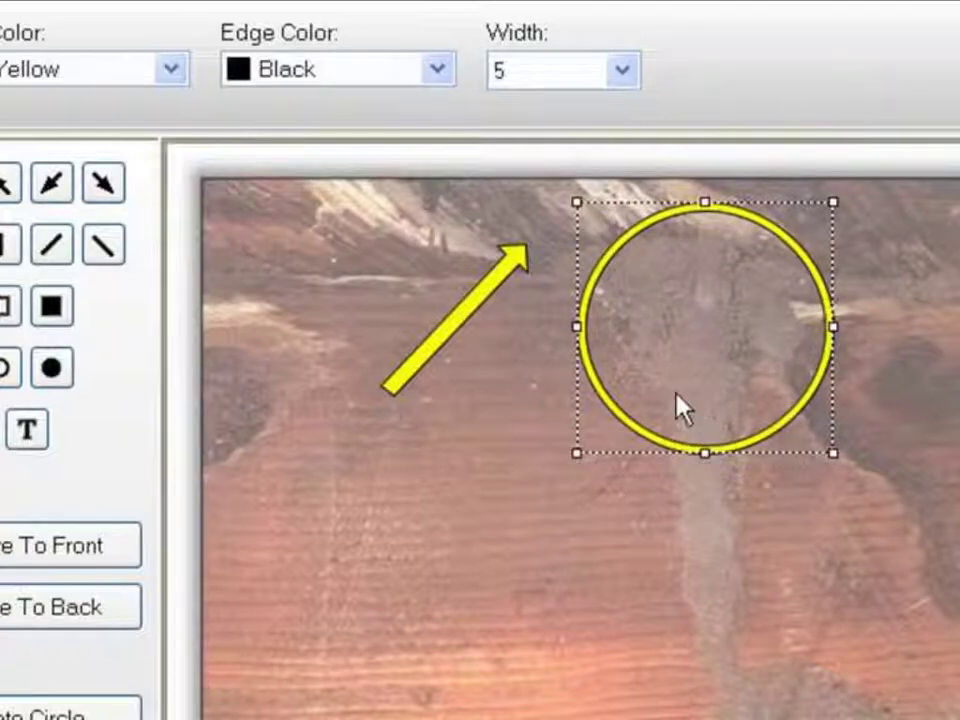
# Nudge the arrow slightly up and right beside the circle
pyautogui.click(510, 262)
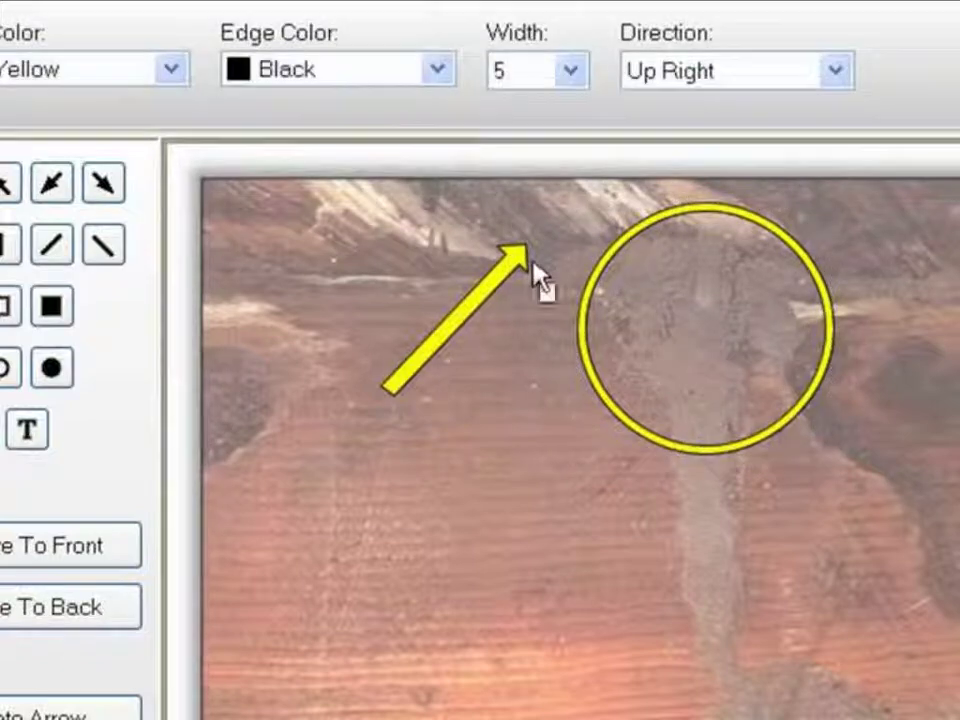
pyautogui.moveTo(475, 300); pyautogui.dragTo(481, 302)
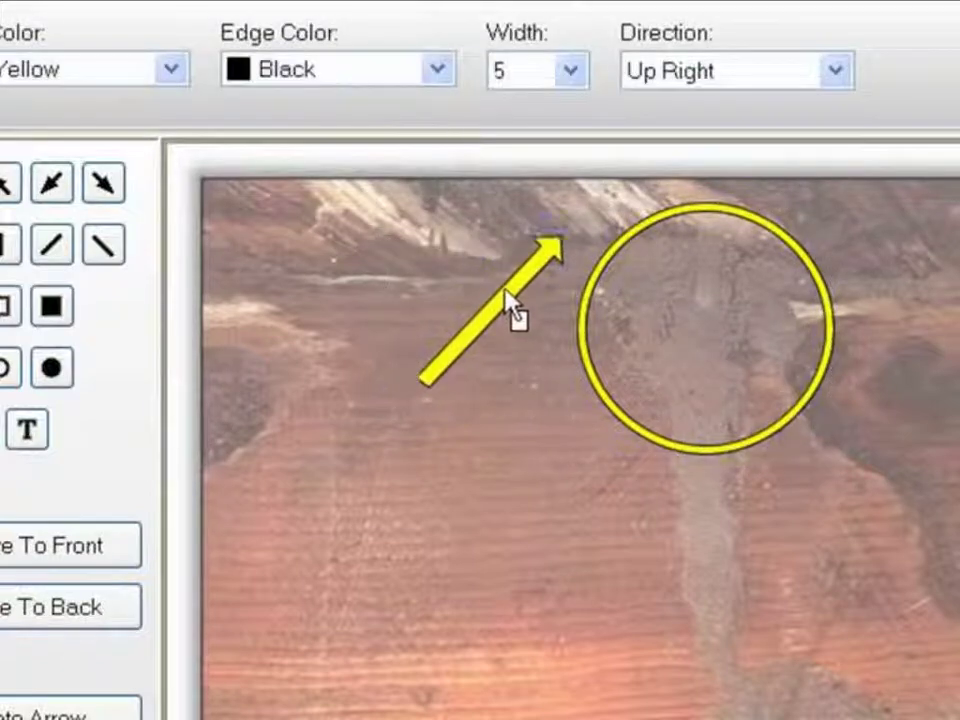
pyautogui.click(486, 316)
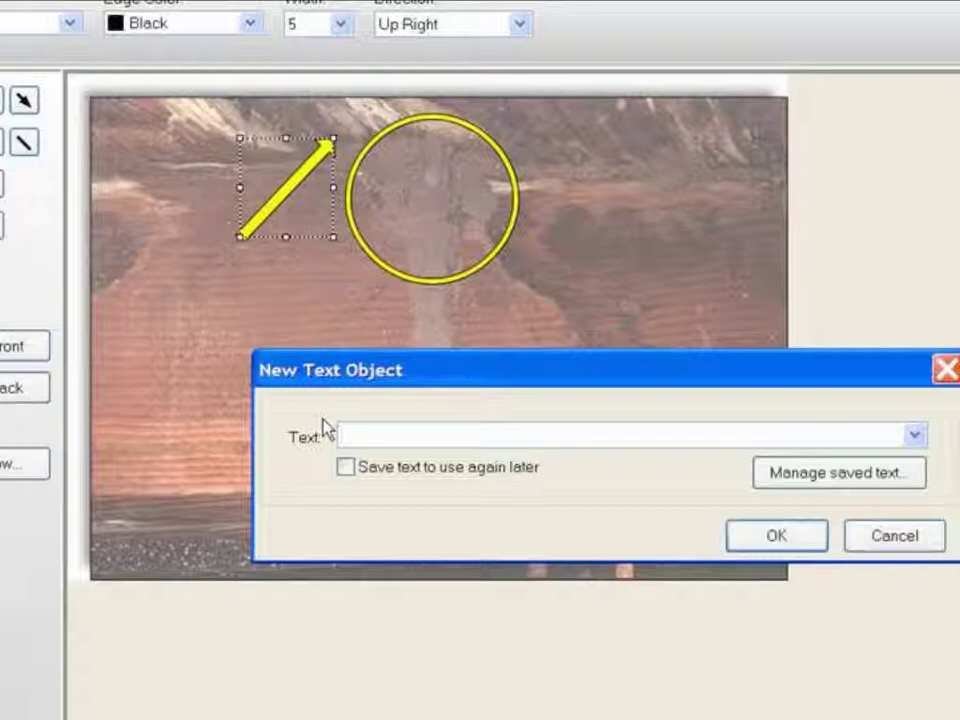
# Add the caption 'Note wood damage' and move it below the arrow
pyautogui.write('e we')
pyautogui.write('ood damage')
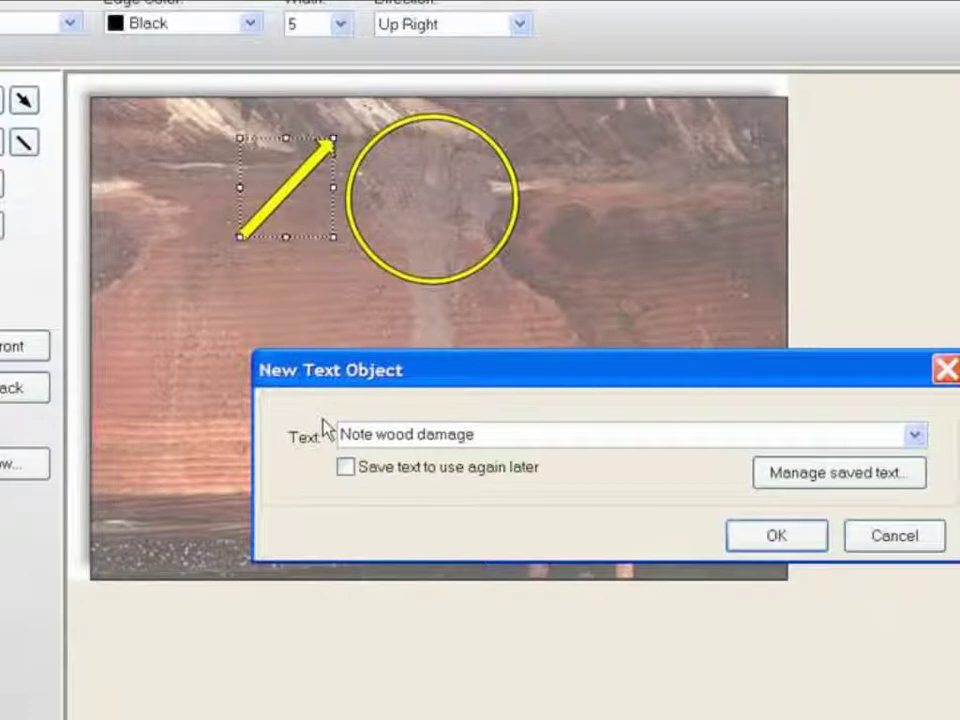
pyautogui.press('Return')
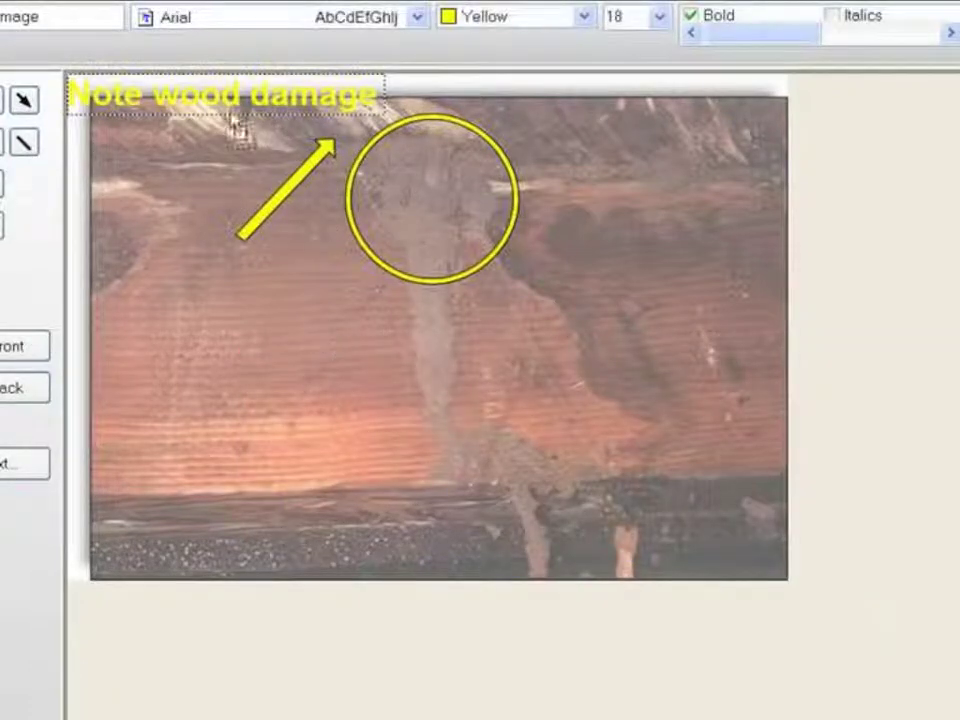
pyautogui.moveTo(226, 112); pyautogui.dragTo(258, 320)
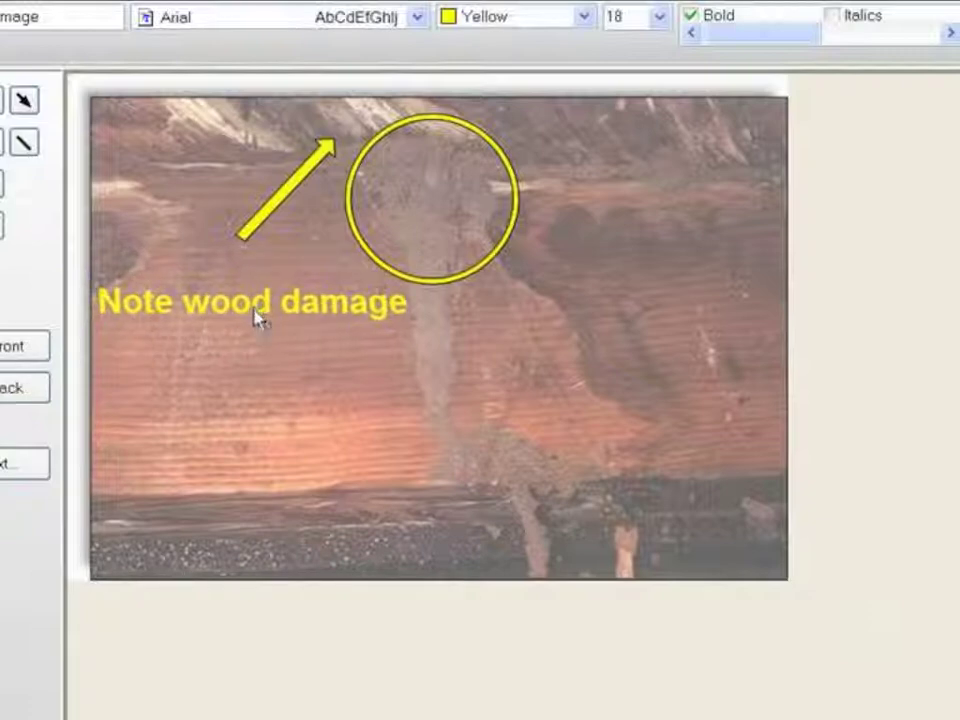
# Check the caption's placement and review its colour options
pyautogui.click(256, 321)
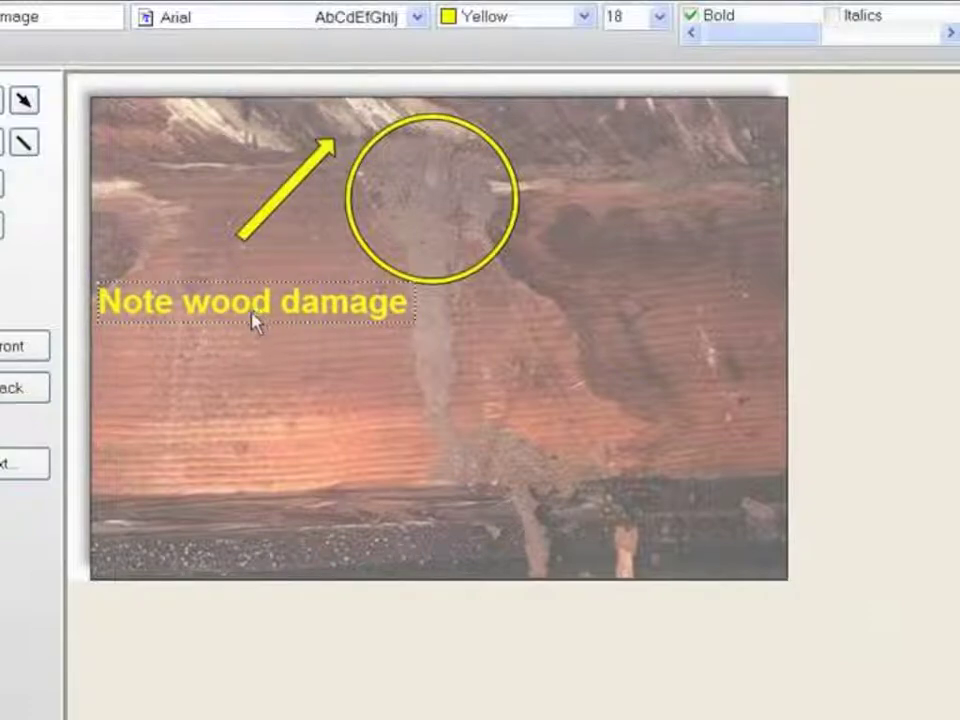
pyautogui.click(268, 388)
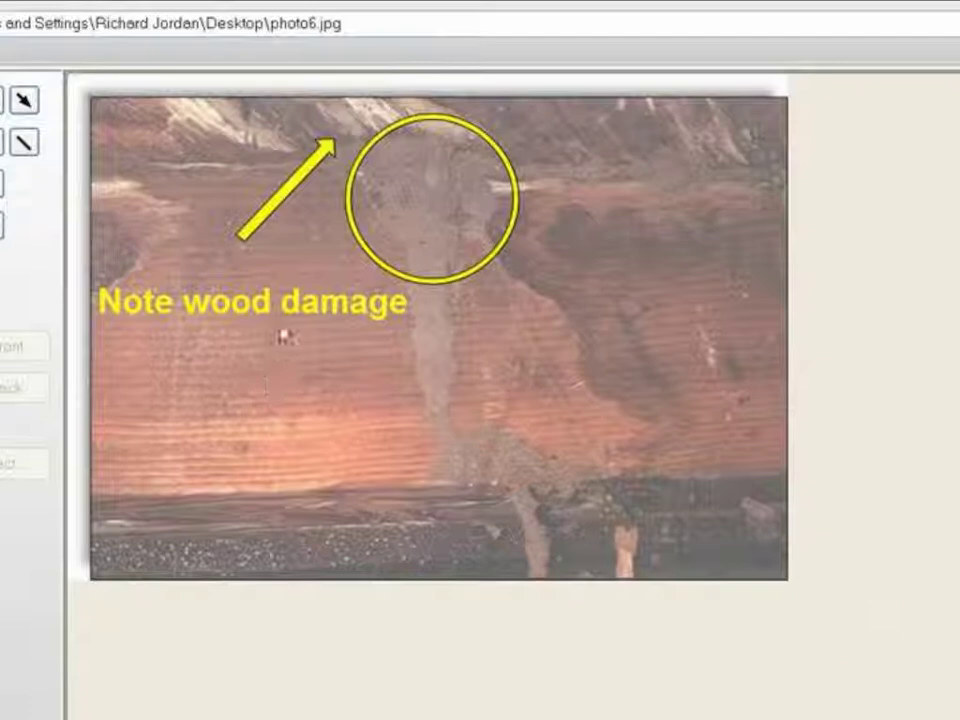
pyautogui.click(284, 320)
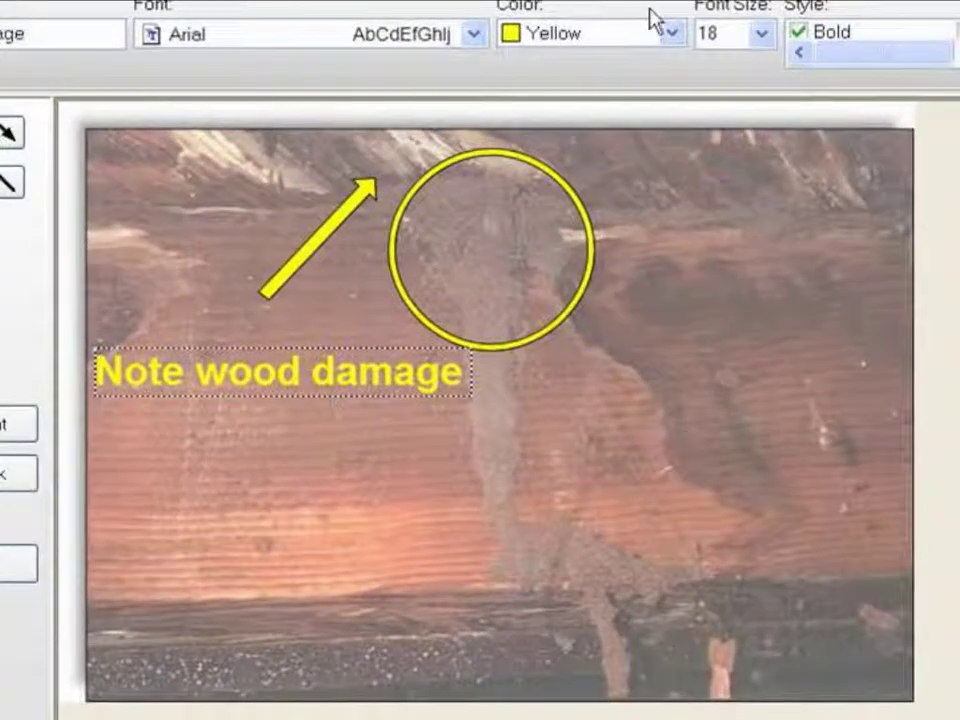
pyautogui.click(675, 30)
pyautogui.click(673, 29)
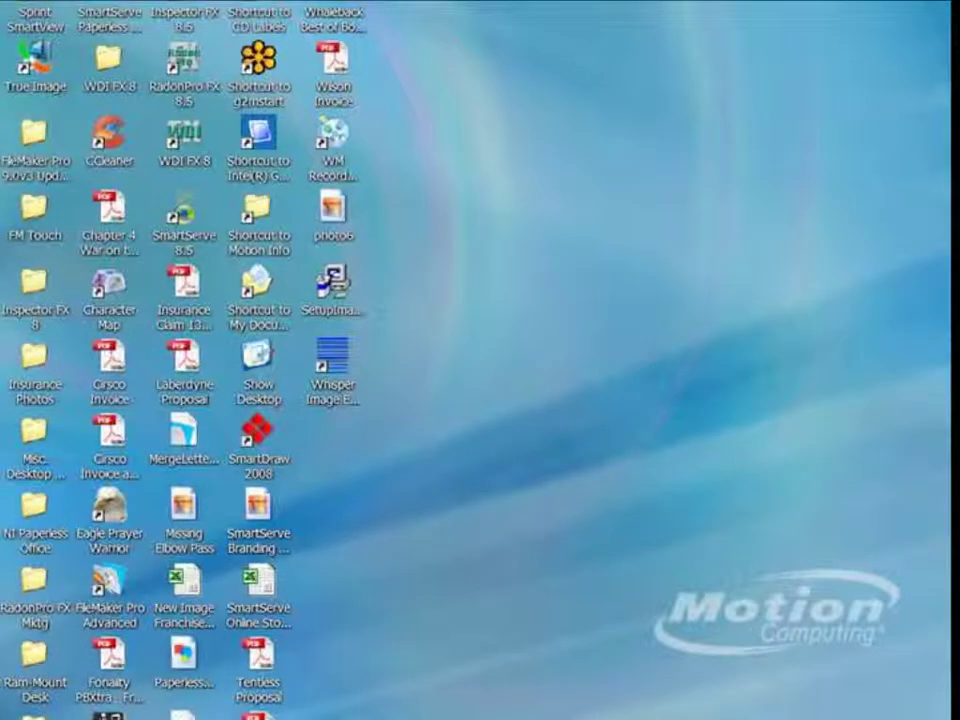
# Open the saved photo6 image from the desktop
pyautogui.doubleClick(334, 219)
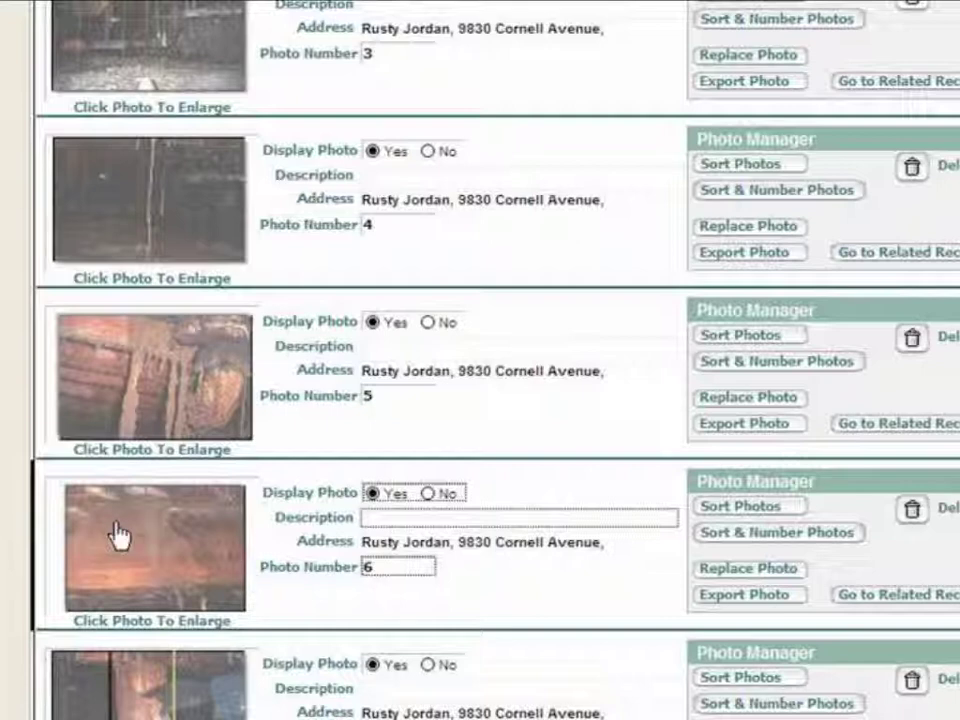
# Replace photo 6 with the annotated photo6.jpg, check it enlarged, and return to the list
pyautogui.click(712, 572)
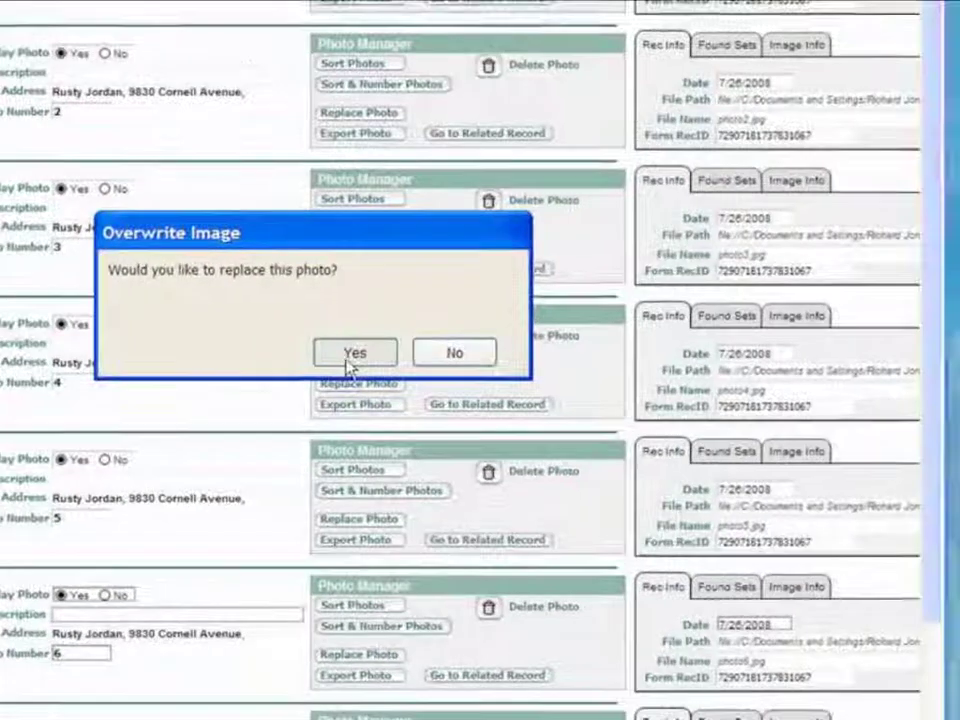
pyautogui.click(348, 364)
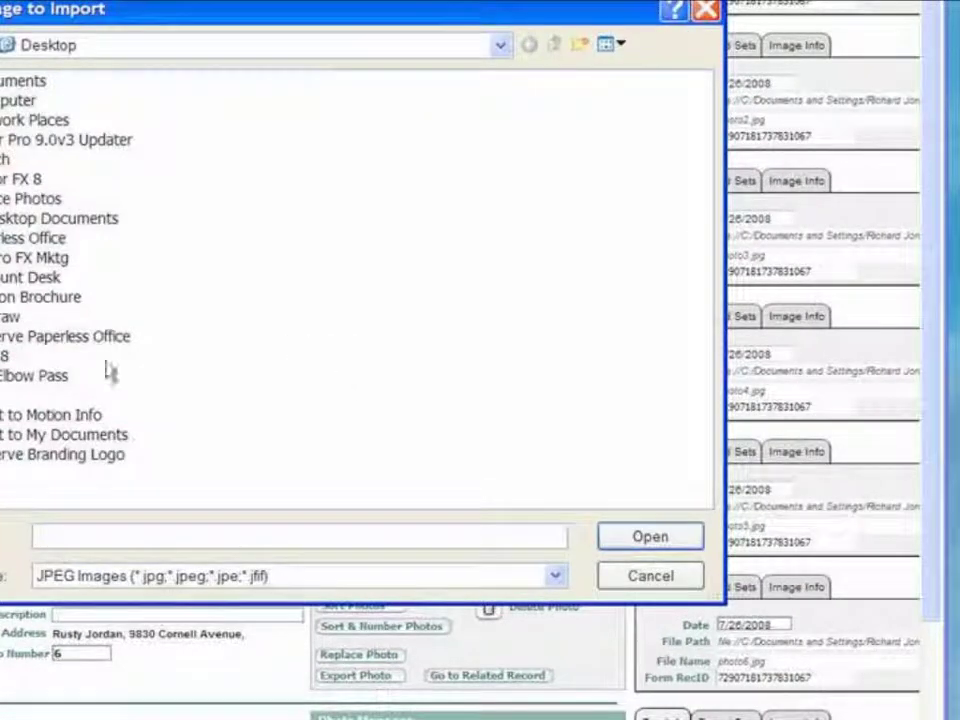
pyautogui.click(24, 396)
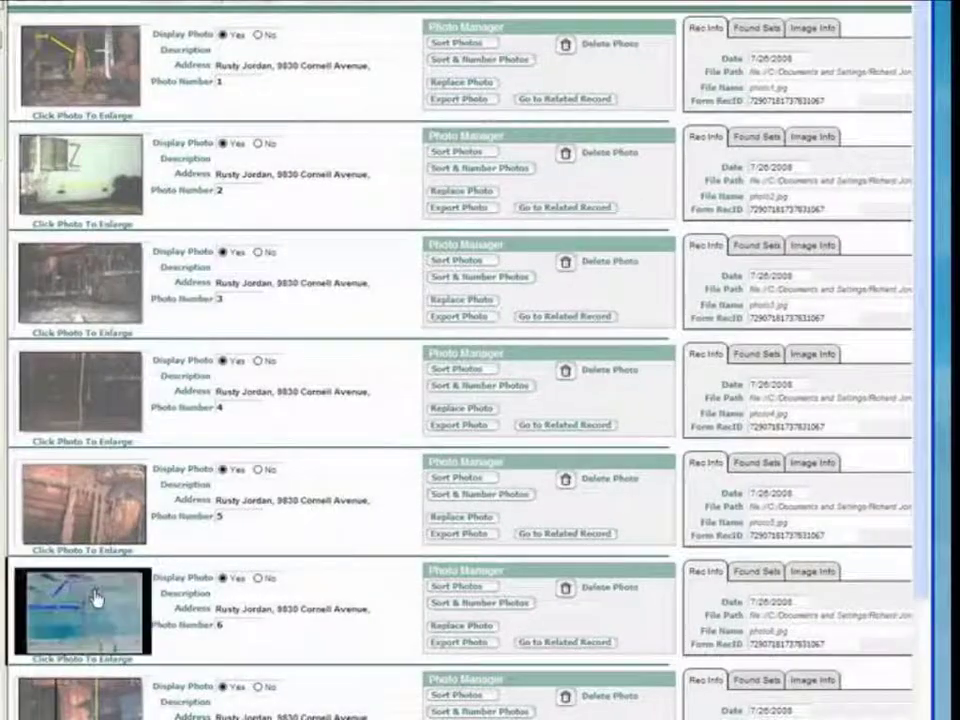
pyautogui.click(130, 573)
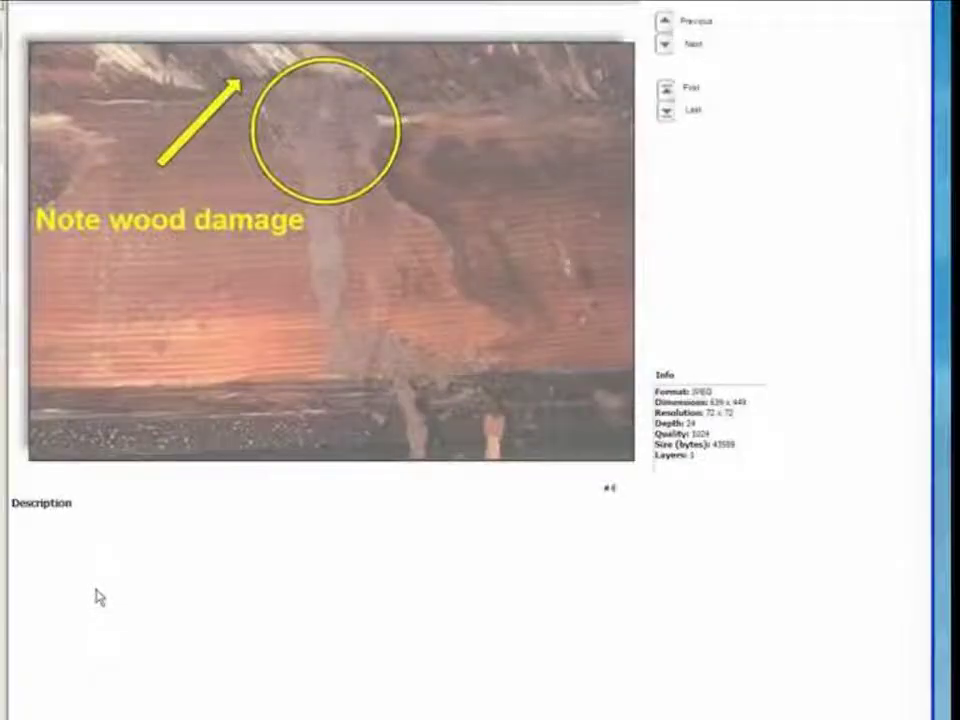
pyautogui.click(251, 221)
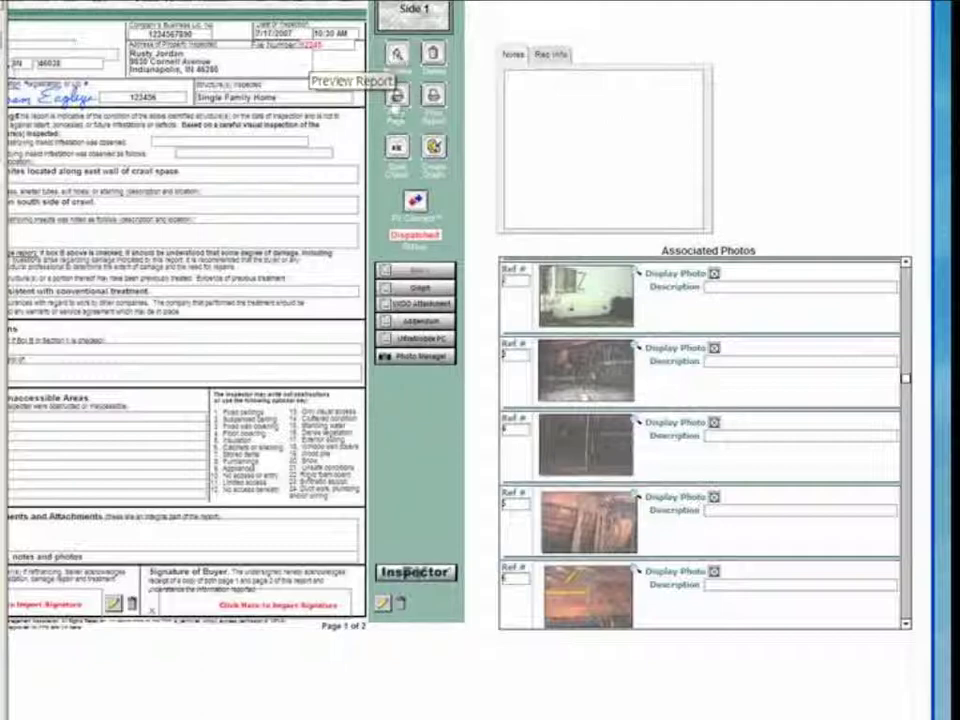
# Print the report without addendum or graph but with photos, then page to the photos
pyautogui.click(429, 98)
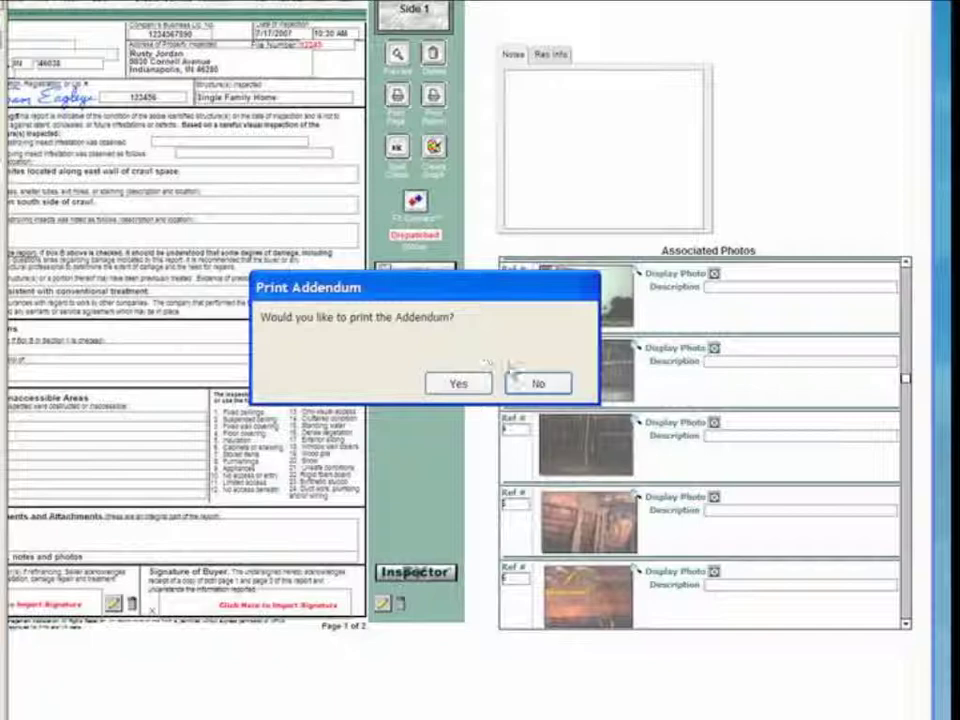
pyautogui.click(516, 383)
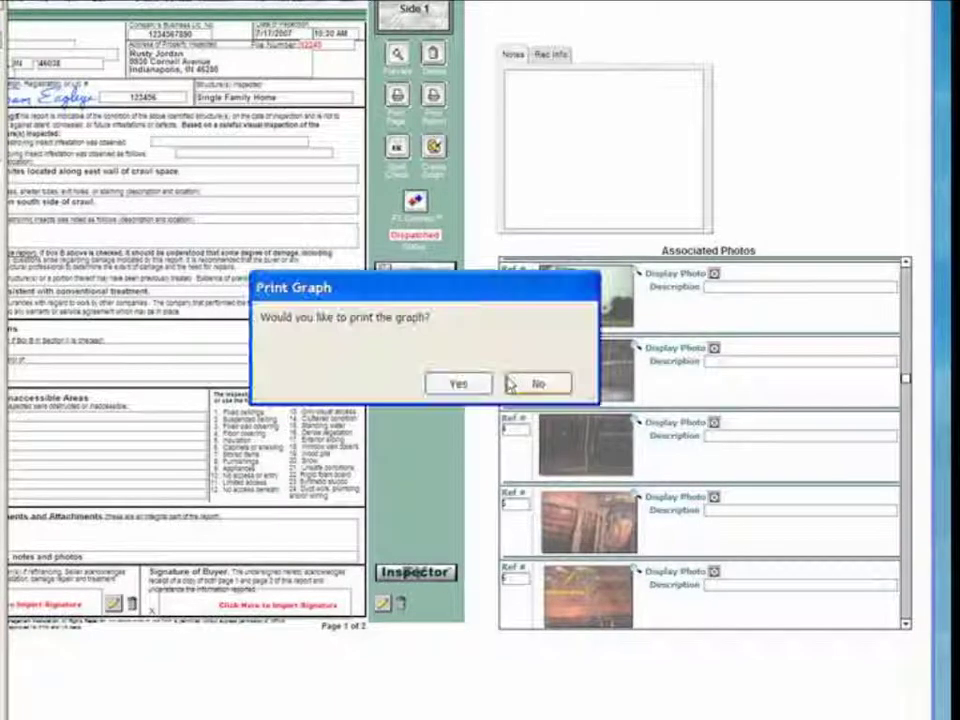
pyautogui.click(536, 390)
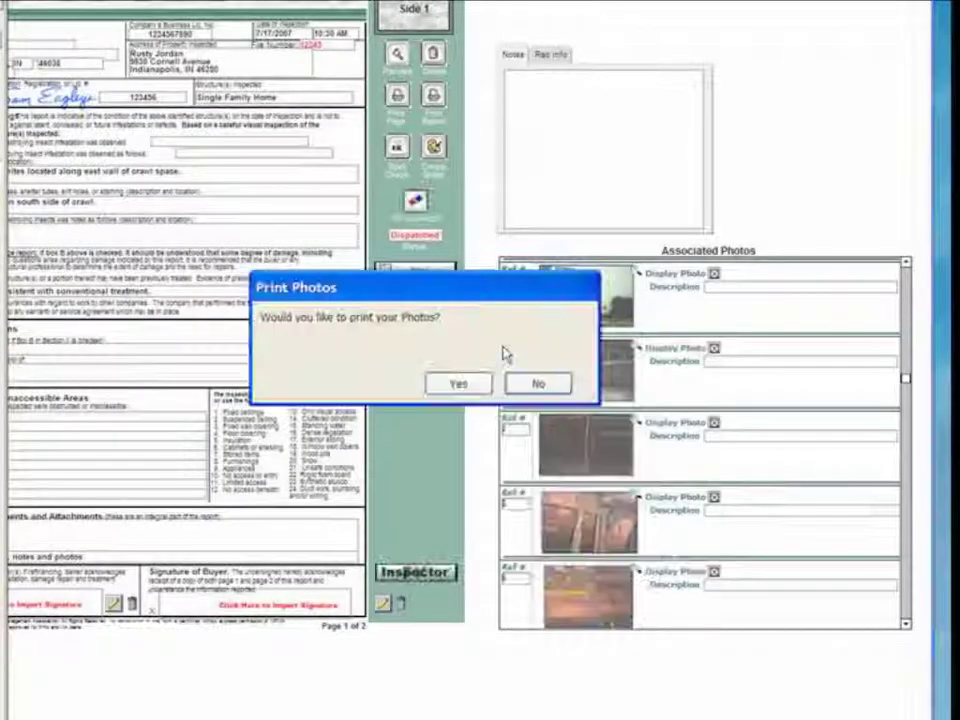
pyautogui.click(482, 383)
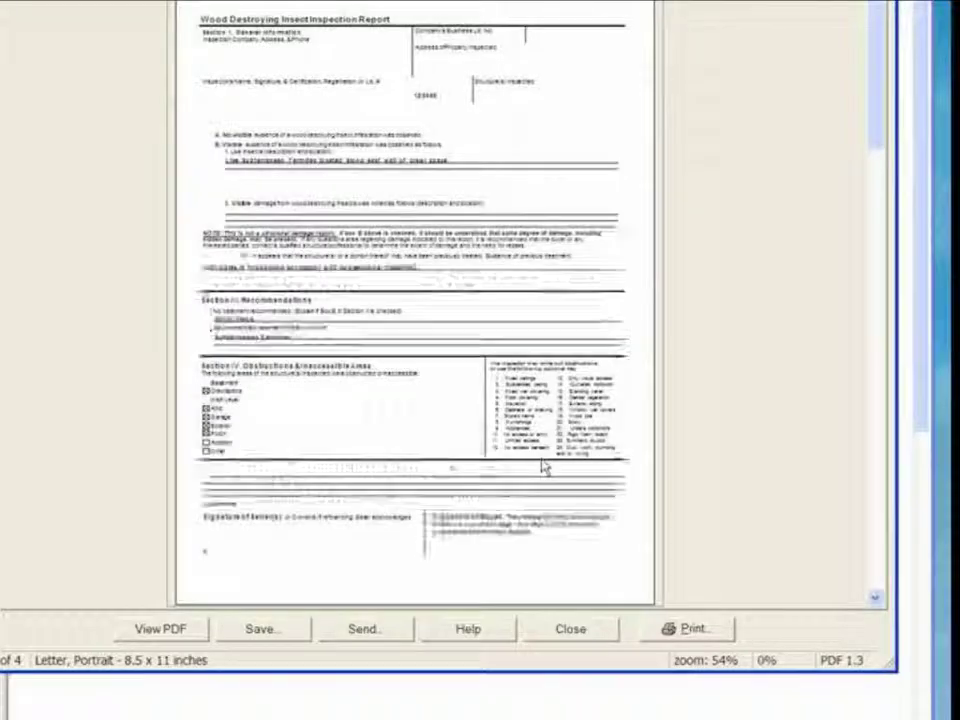
pyautogui.click(881, 413)
pyautogui.click(881, 413)
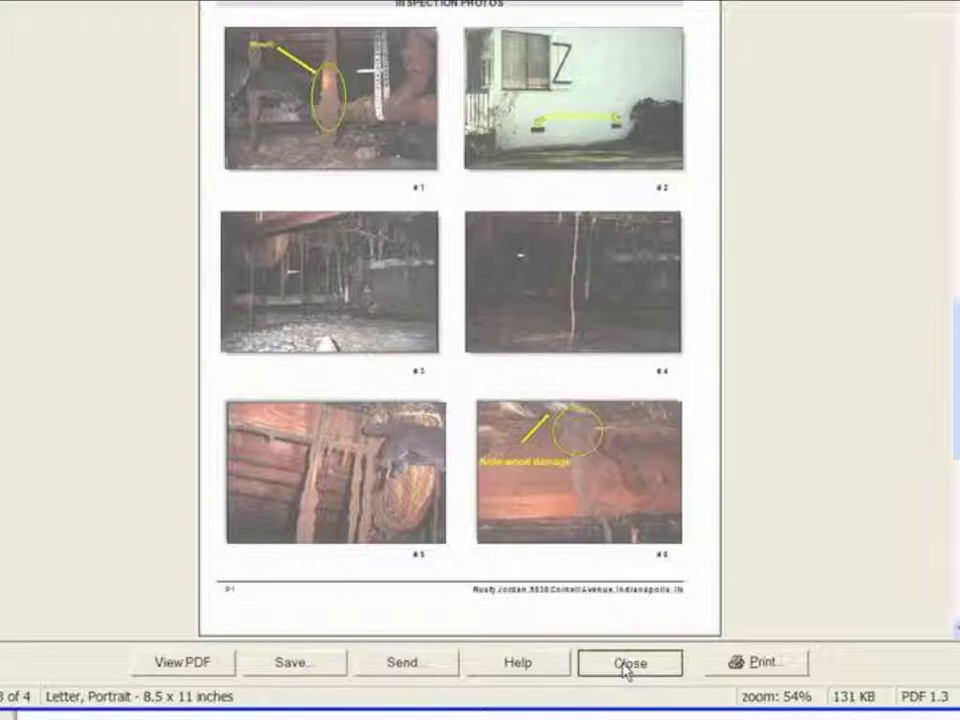
# Close the pdfFactory preview after confirming annotated photo #6 appears on the Inspection Photos page
pyautogui.click(625, 665)
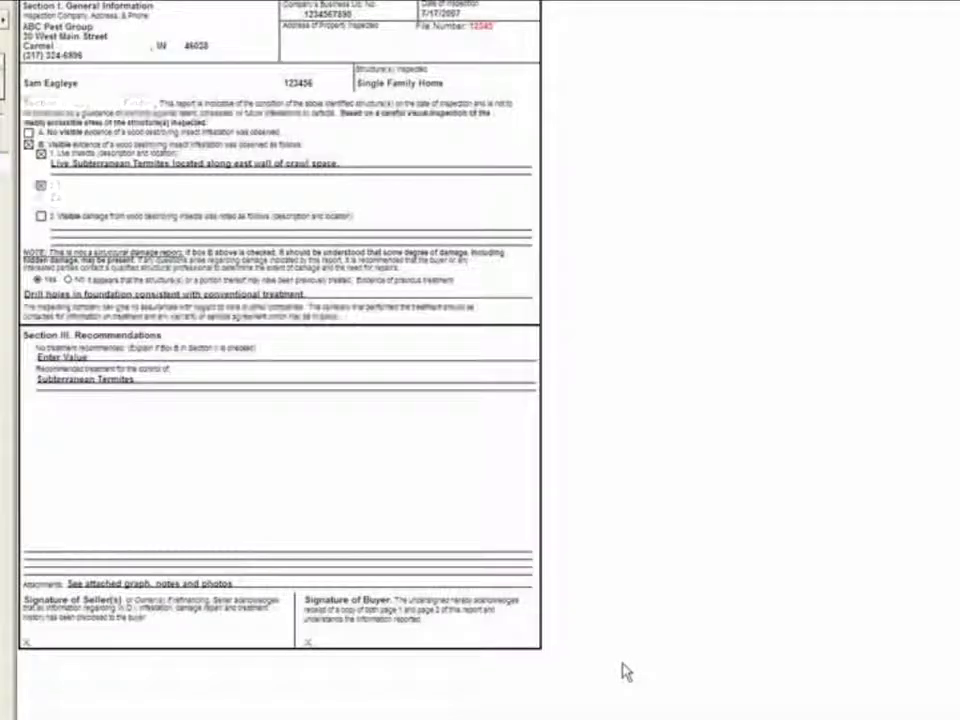